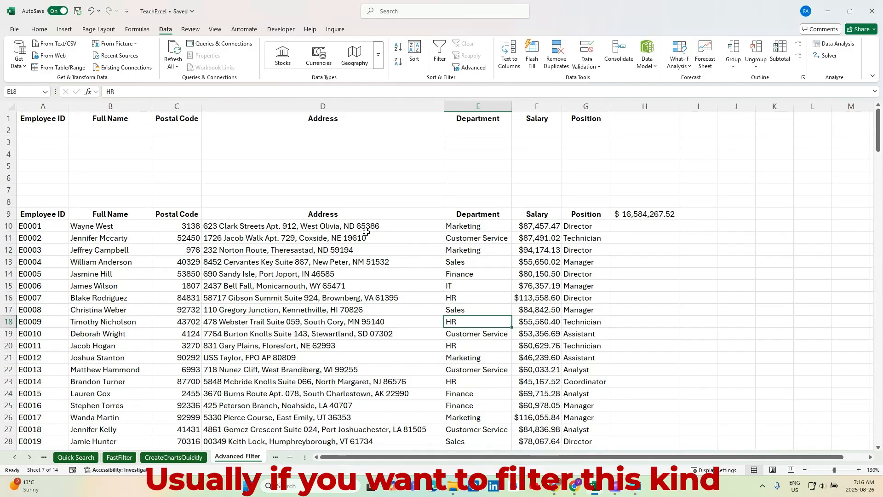
Step: Turn on AutoFilter for the employee table and filter the Department column to show only HR
left_click(325, 216)
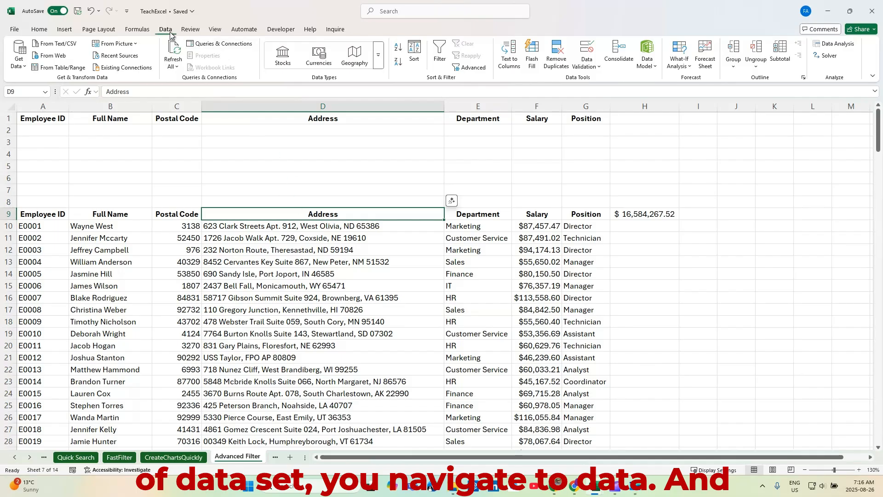
left_click(439, 57)
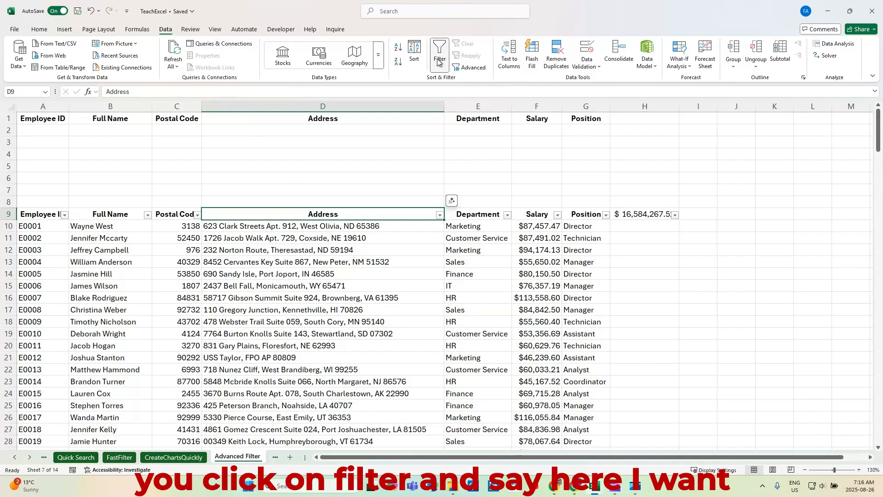
left_click(507, 215)
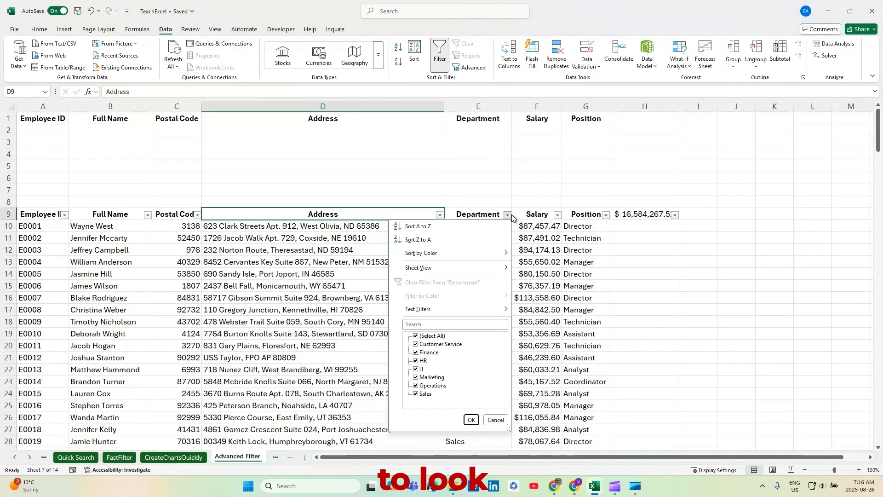
left_click(417, 337)
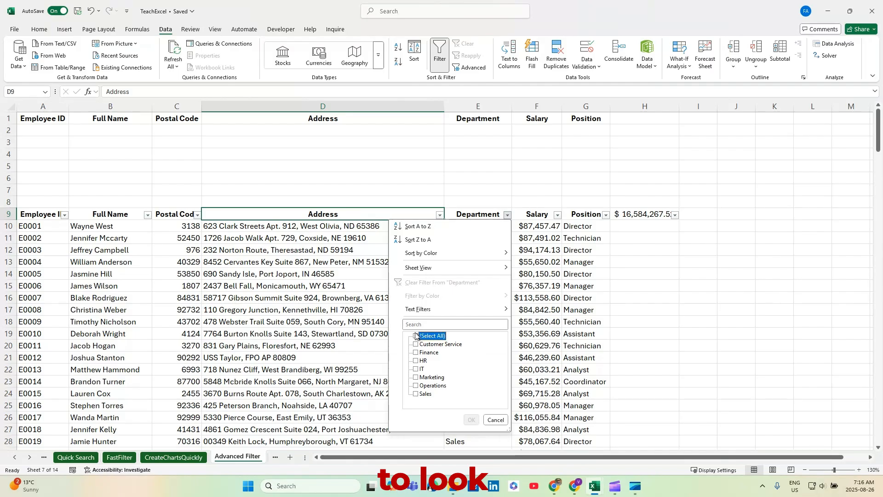
left_click(416, 361)
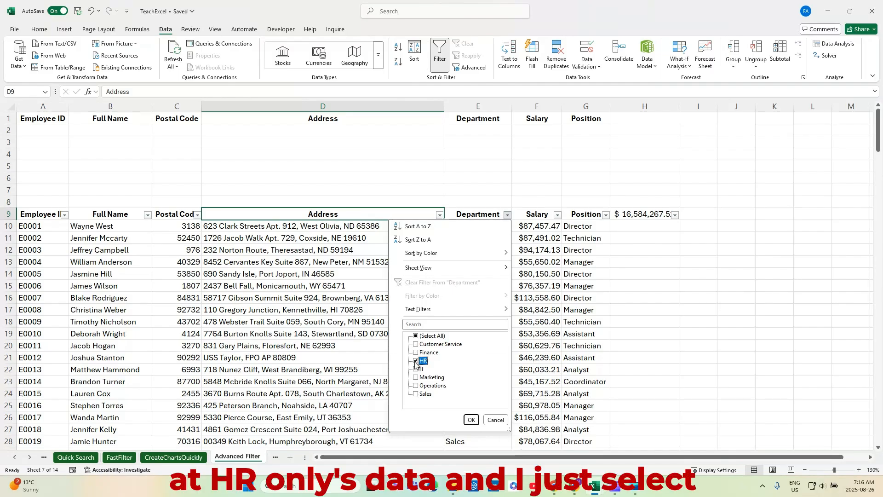
left_click(464, 419)
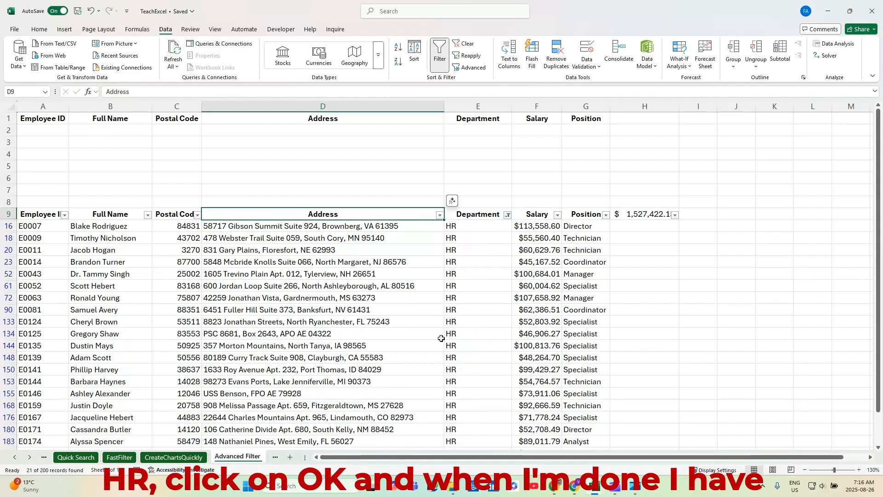
Step: Clear the Department filter and turn AutoFilter off again
left_click(465, 43)
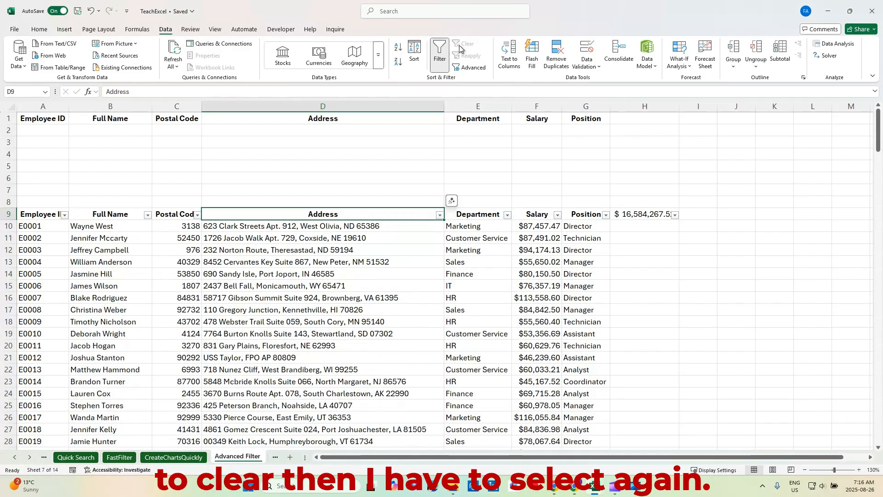
left_click(507, 214)
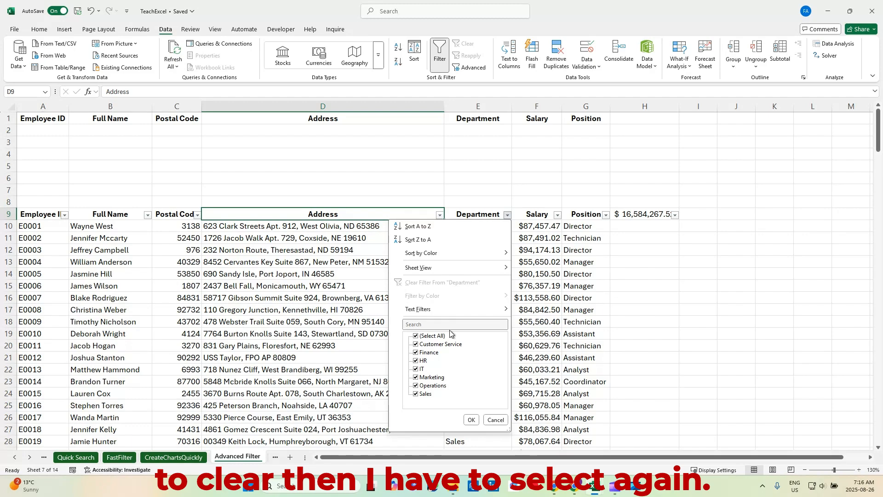
left_click(496, 419)
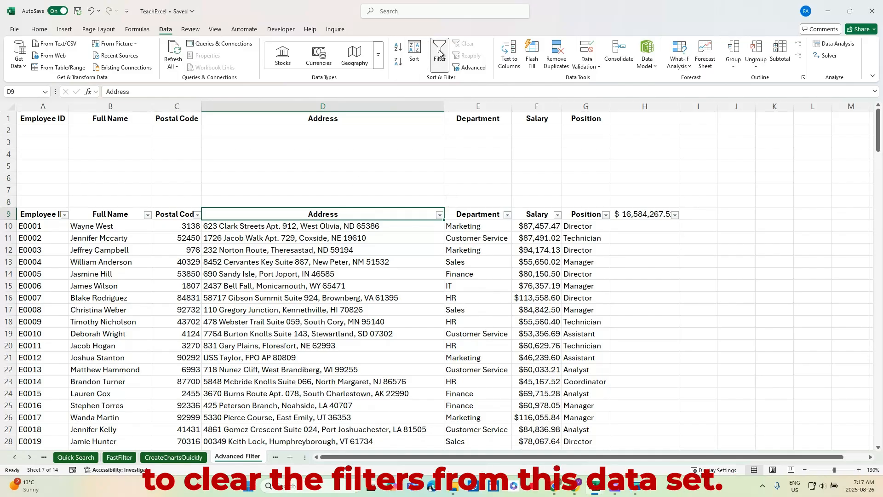
left_click(439, 54)
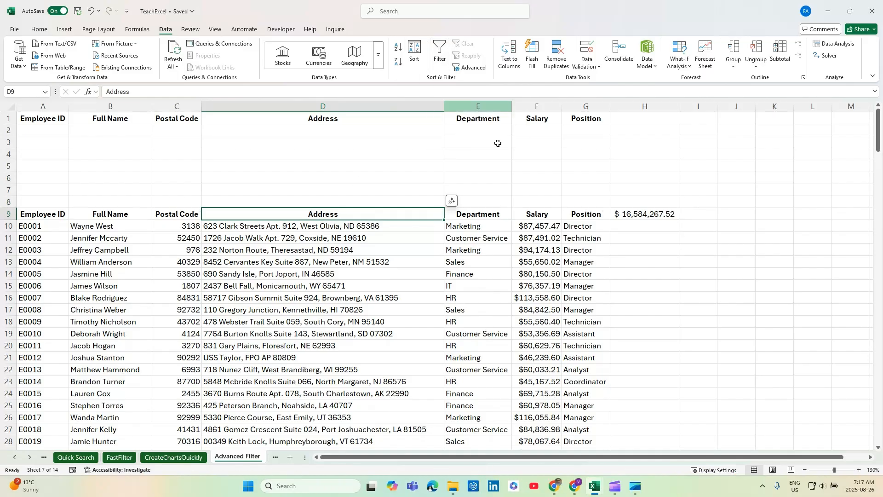
Step: Enter the criteria HR, IT and Finance under the Department heading in cells E2 to E4
left_click(650, 214)
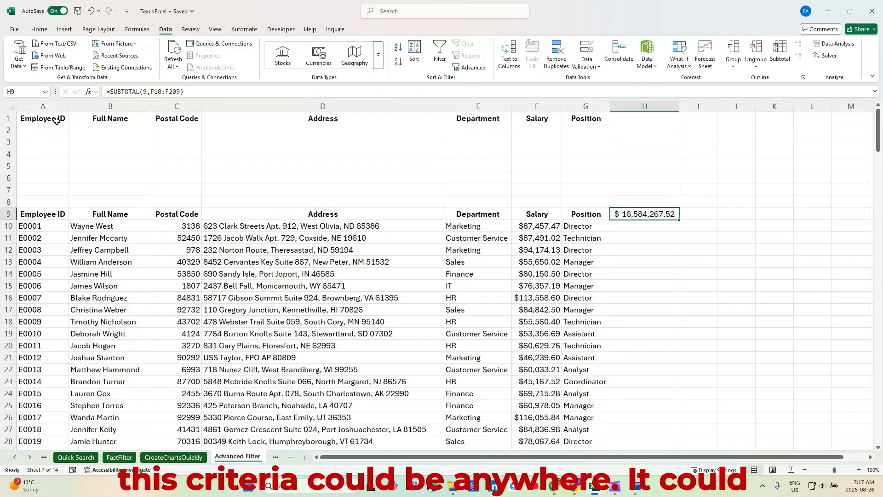
left_click(723, 248)
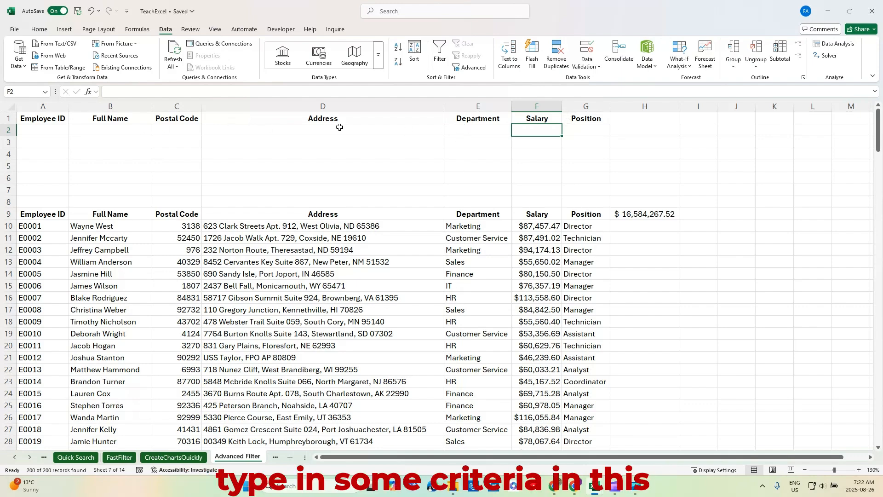
left_click(479, 132)
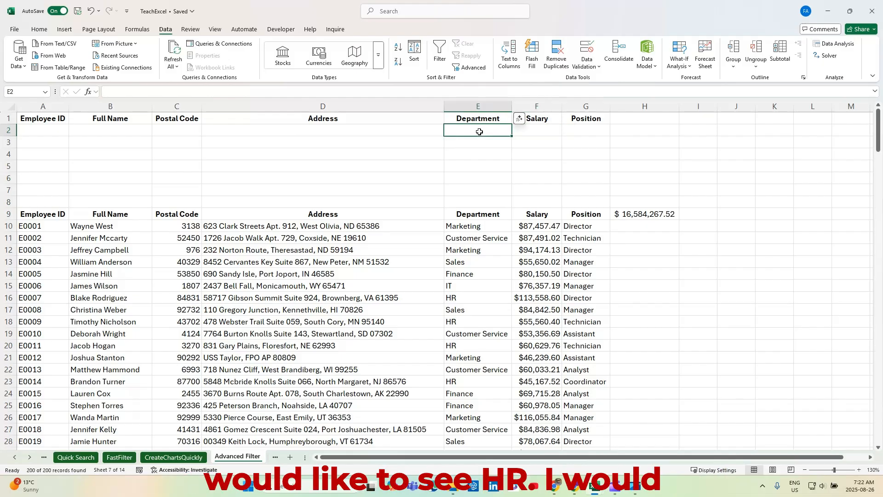
type("HR")
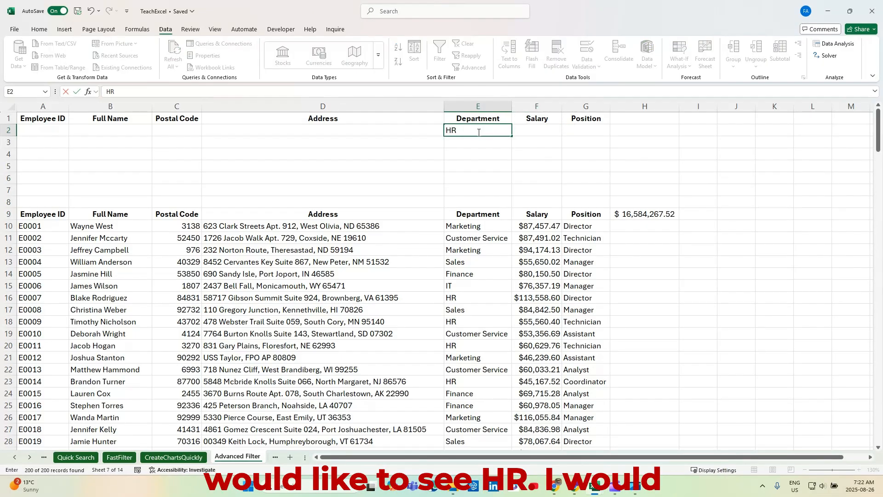
key("Return")
type("IT")
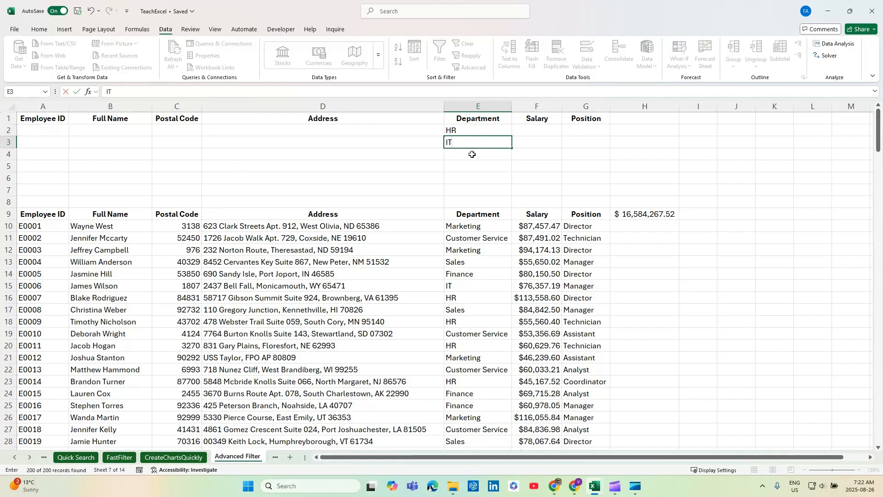
key("Return")
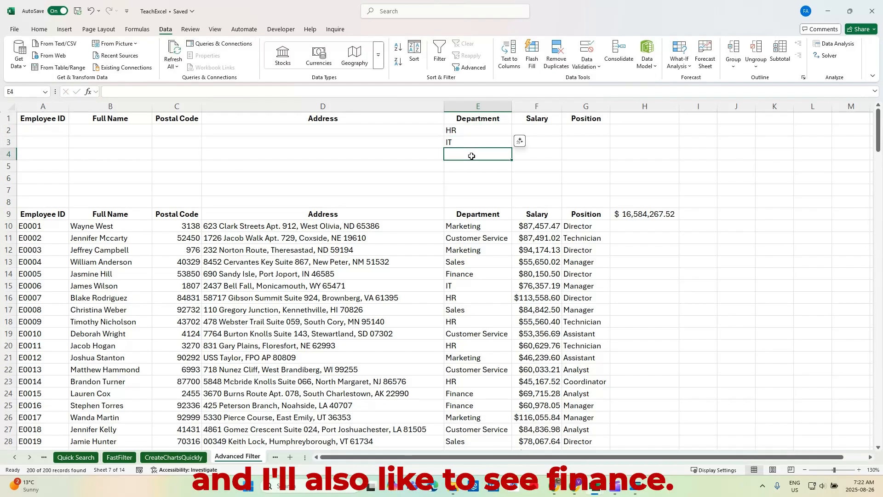
type("Finance")
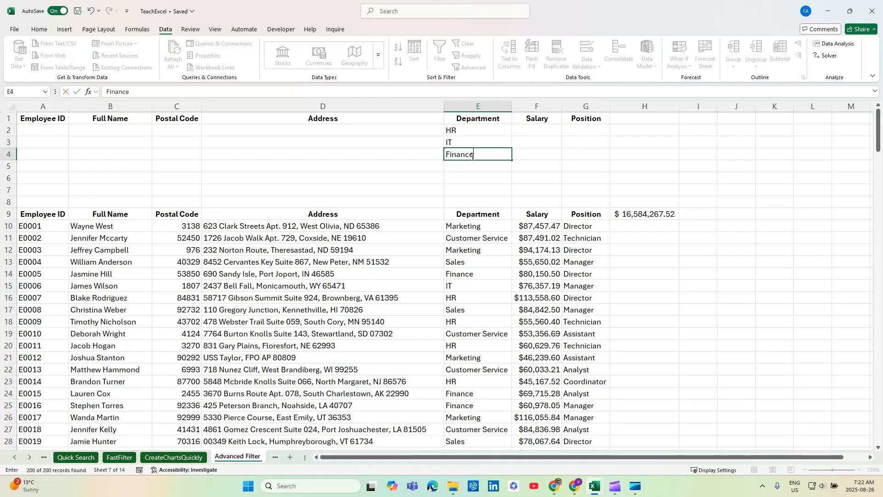
left_click(572, 150)
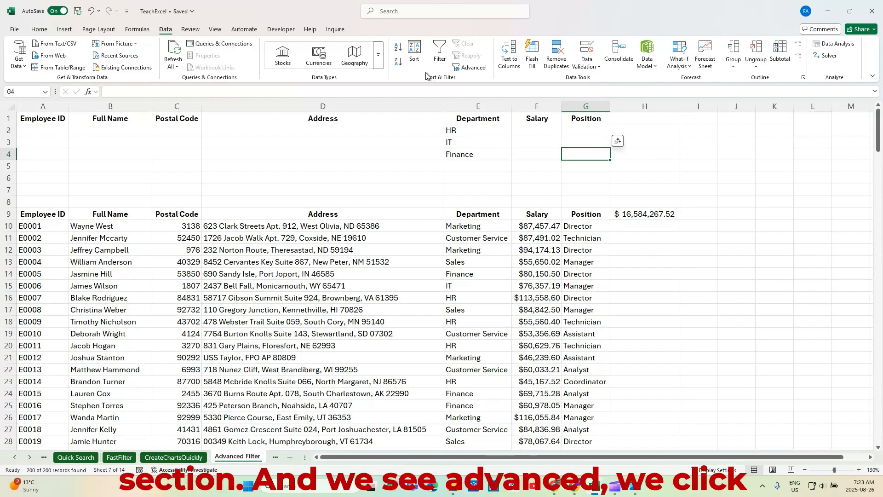
Step: Open the Advanced Filter dialog for the table and move it beside the data
left_click(472, 68)
scroll(462, 205, "up", 3)
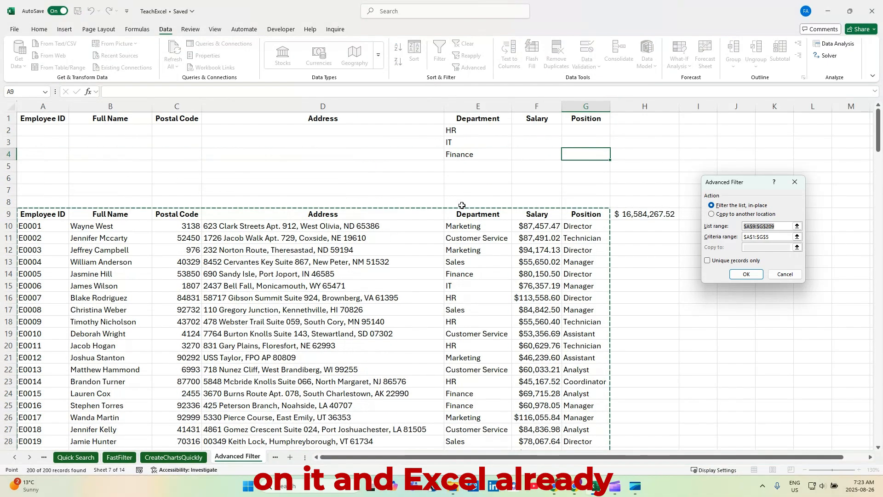
scroll(75, 224, "down", 3)
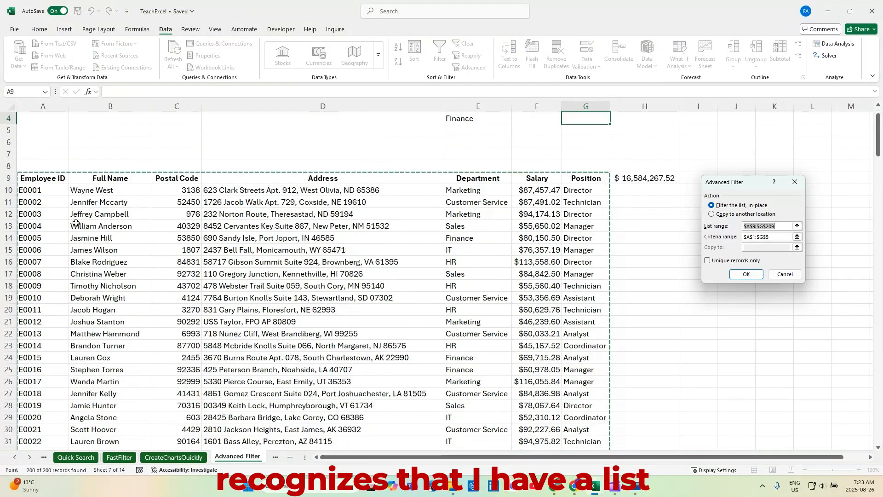
scroll(75, 224, "down", 20)
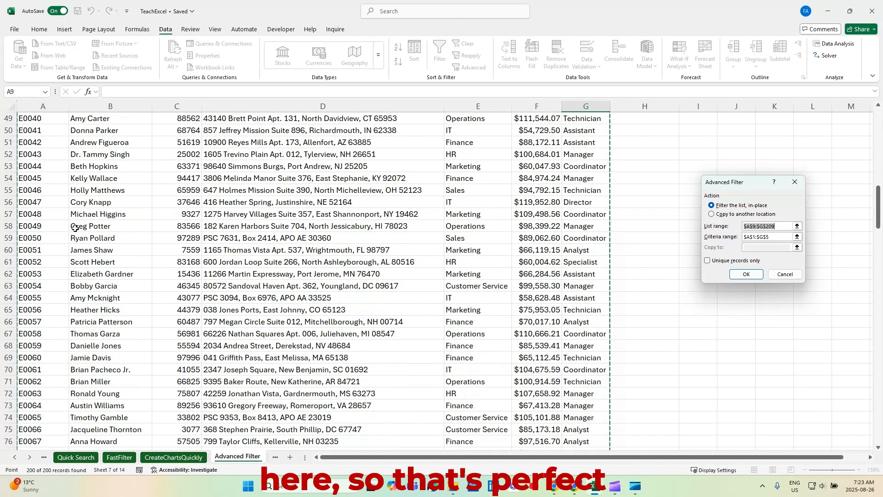
scroll(75, 229, "up", 20)
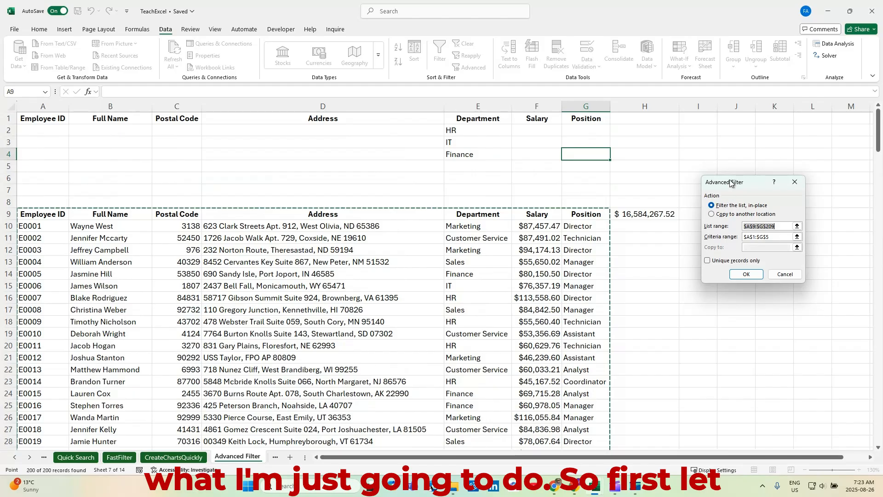
left_click_drag(730, 182, 352, 174)
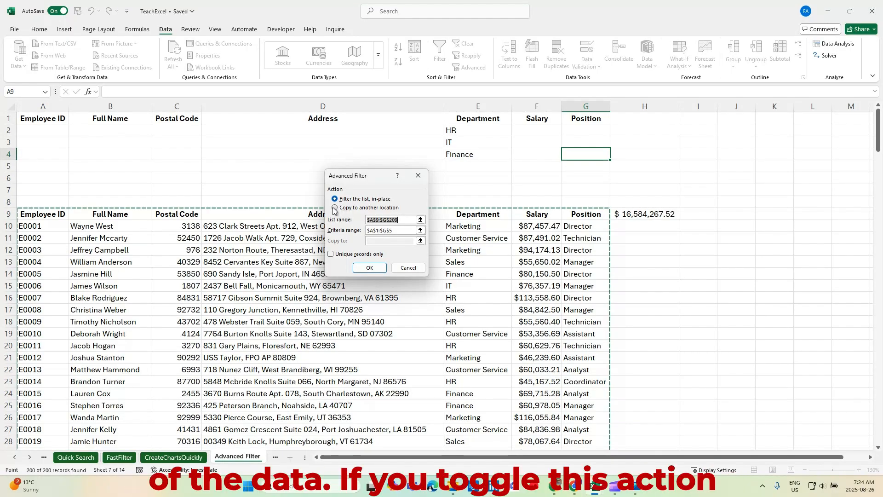
Step: Try the copy-to-another-location action, then switch back to filtering the list in place
left_click(336, 208)
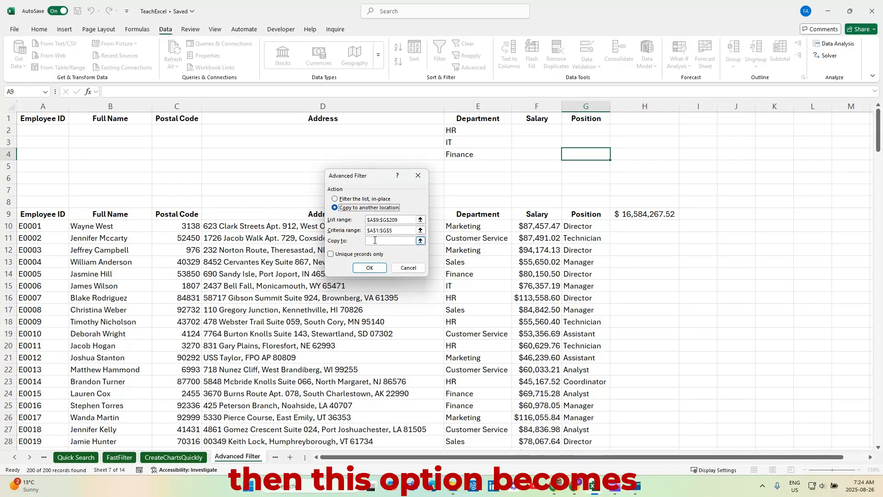
left_click(335, 199)
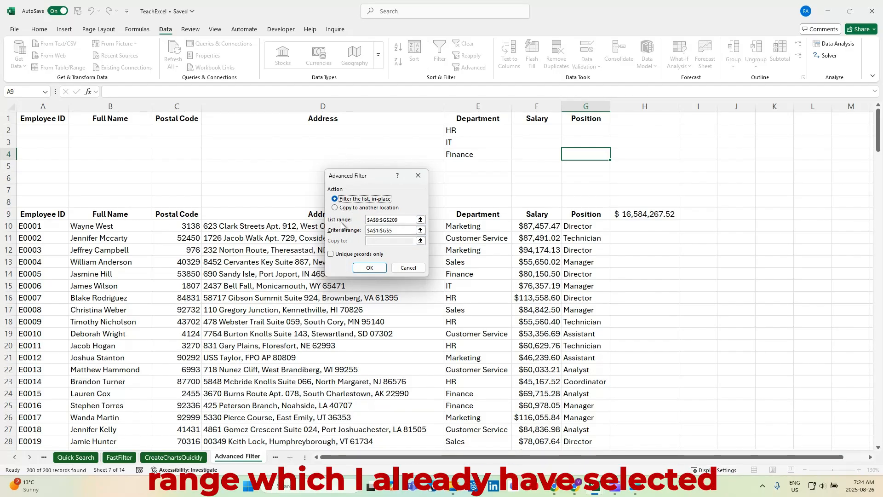
left_click_drag(363, 179, 719, 202)
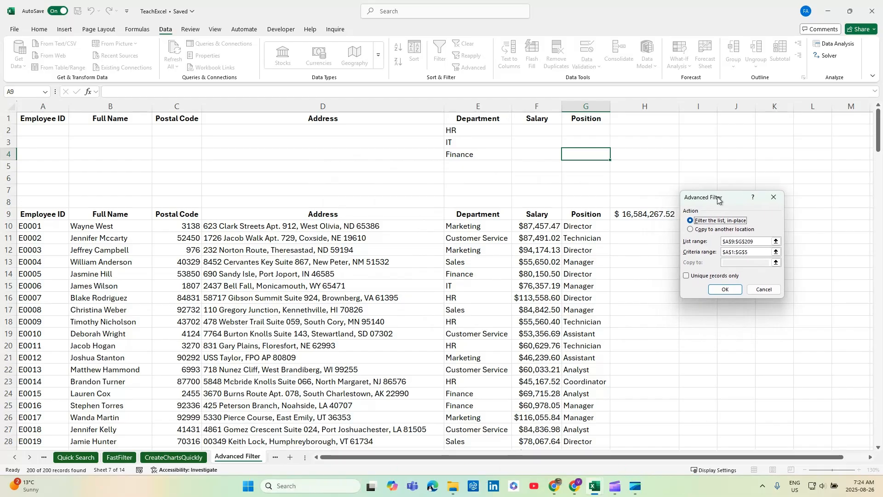
Step: Replace the criteria range with A1:G4 and run the advanced filter in place
left_click(755, 252)
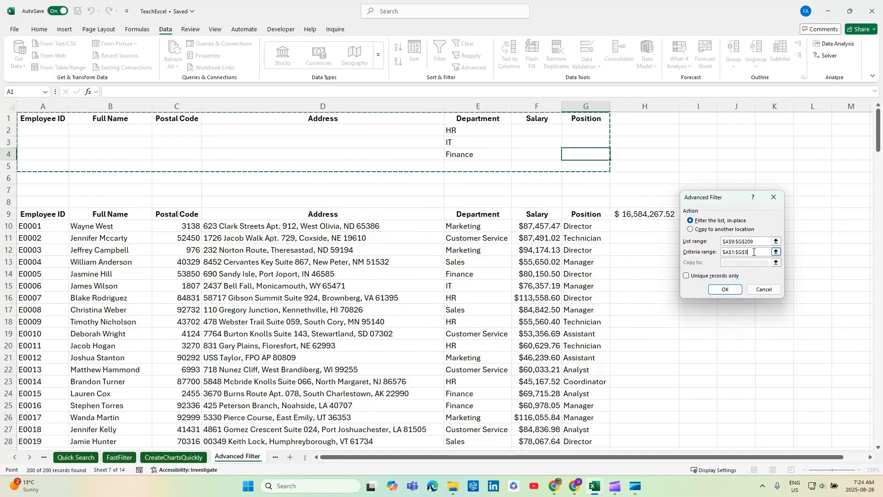
left_click_drag(754, 253, 716, 255)
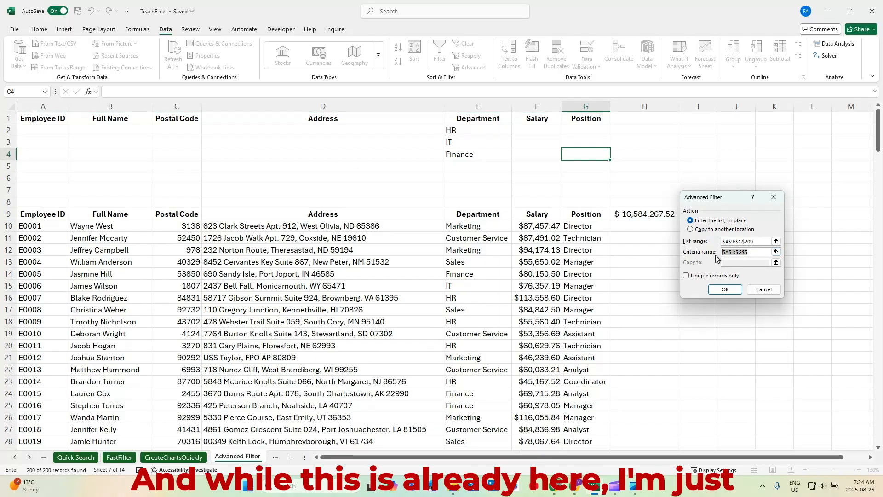
key("Delete")
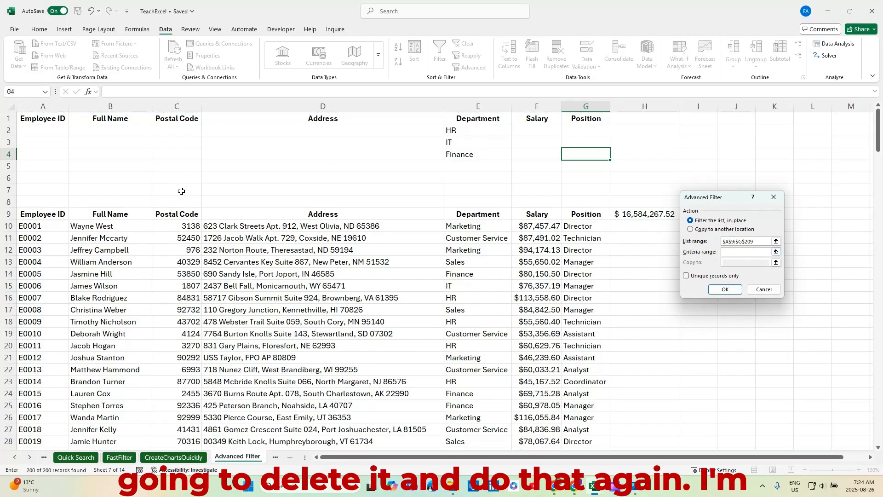
left_click_drag(42, 118, 574, 152)
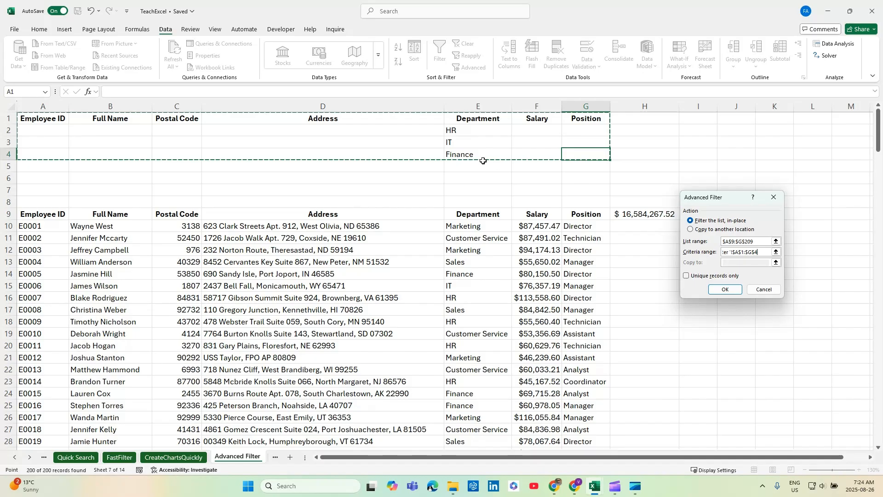
left_click(725, 289)
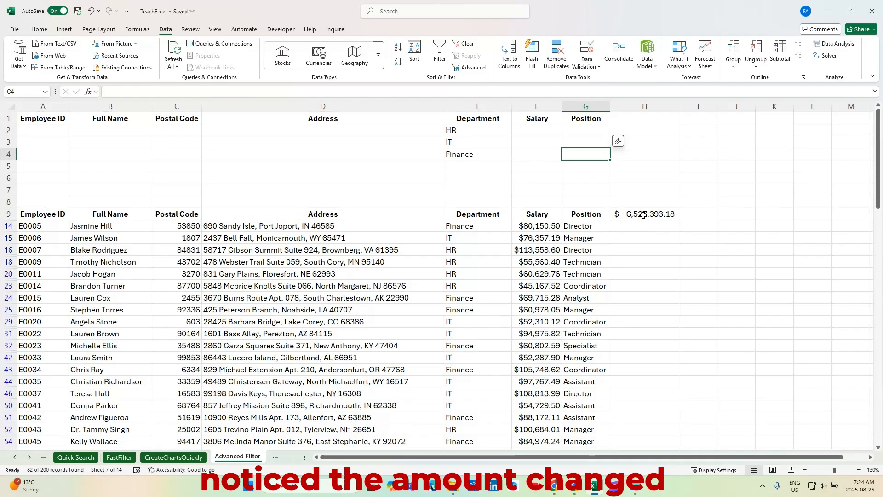
scroll(499, 253, "down", 4)
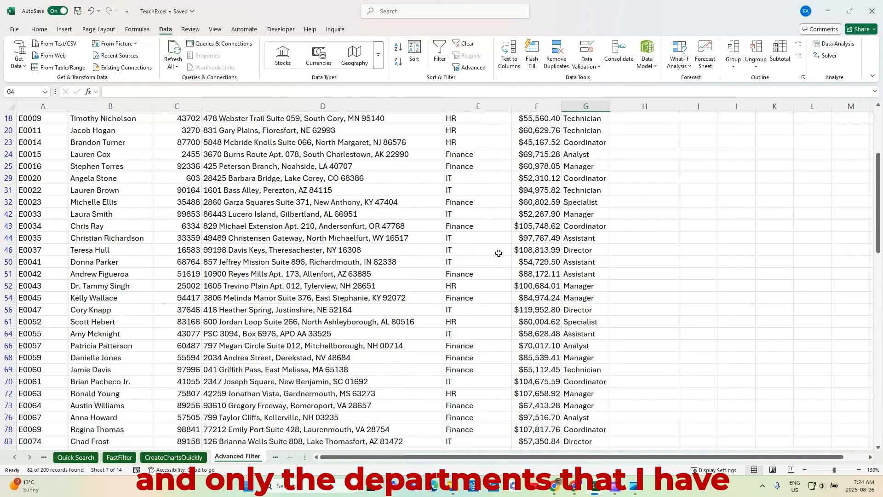
scroll(499, 253, "up", 5)
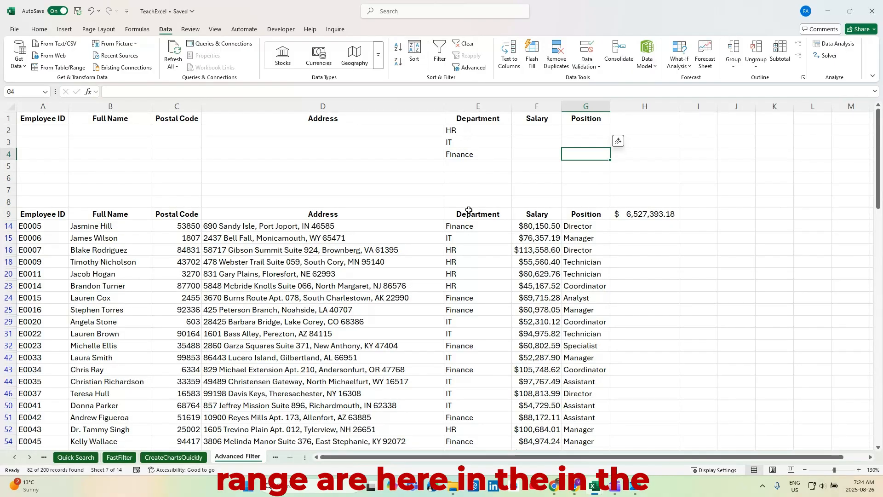
scroll(470, 244, "down", 12)
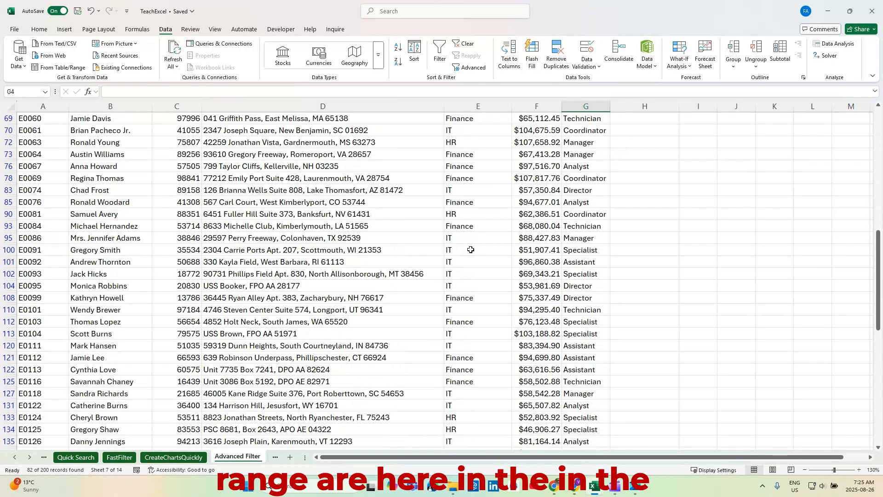
scroll(470, 250, "down", 10)
scroll(470, 255, "up", 18)
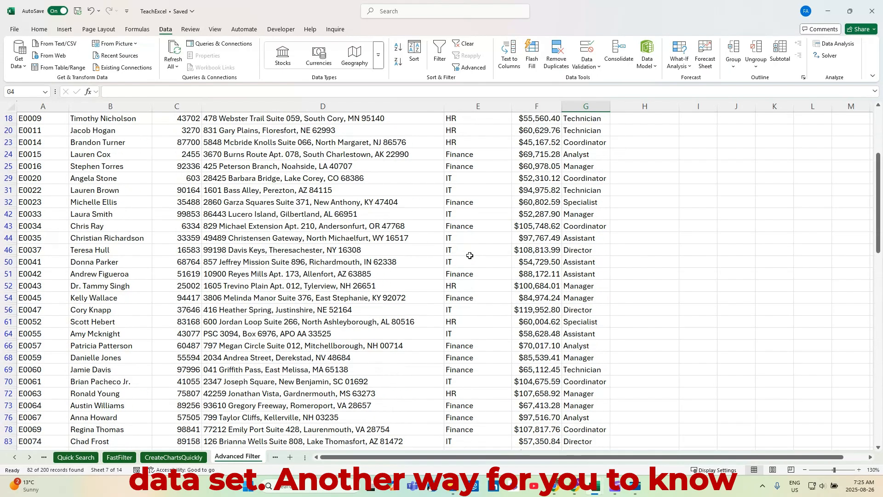
Step: Clear the current filter from the table and delete the department criteria in cells E2 to E4
scroll(469, 256, "up", 4)
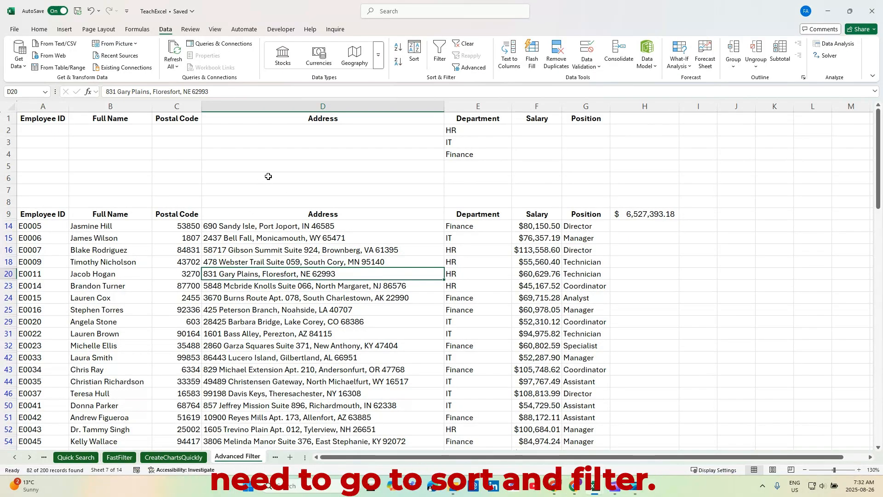
left_click(464, 43)
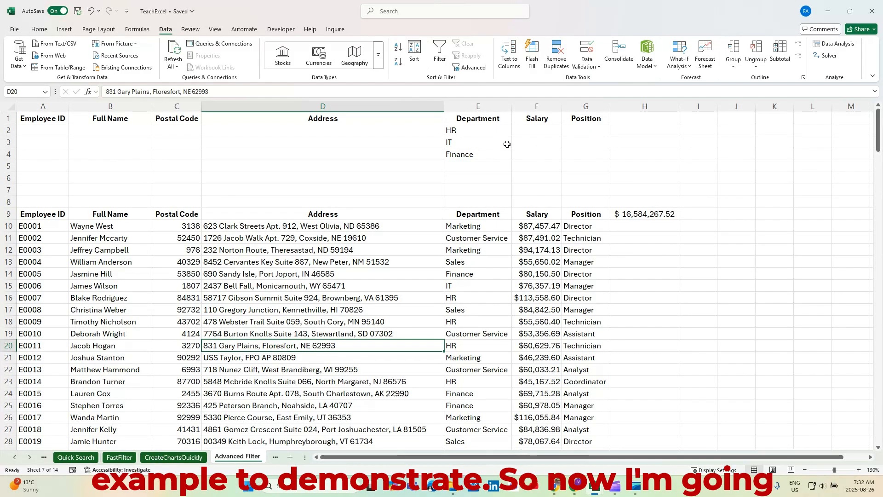
left_click_drag(484, 130, 484, 154)
key("Delete")
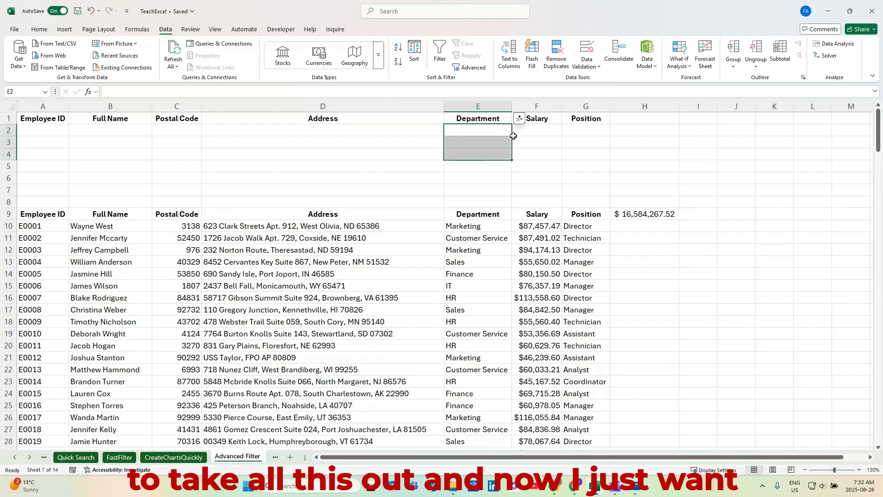
Step: Enter the criterion >100000 under the Salary heading in cell F2
left_click(530, 129)
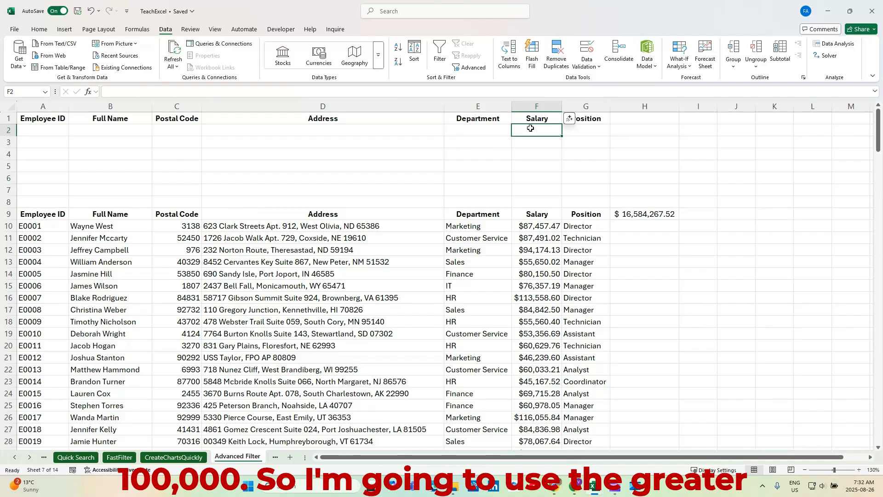
type(">")
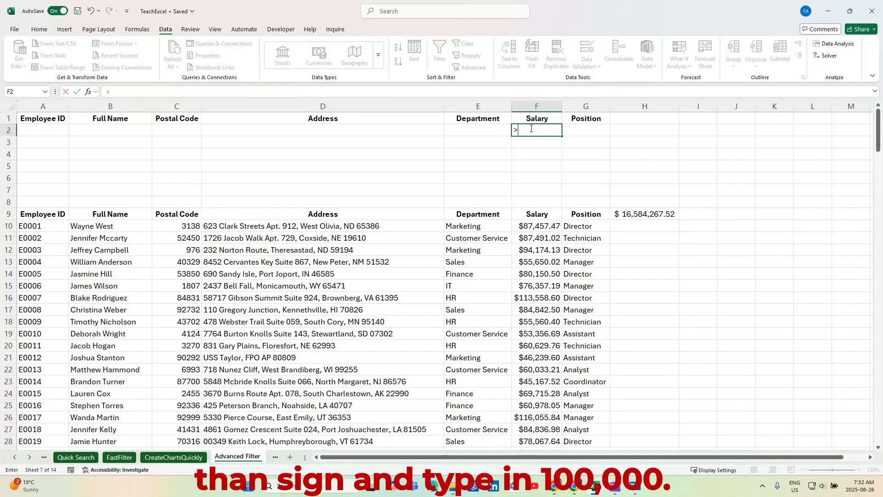
type("100000")
key("Return")
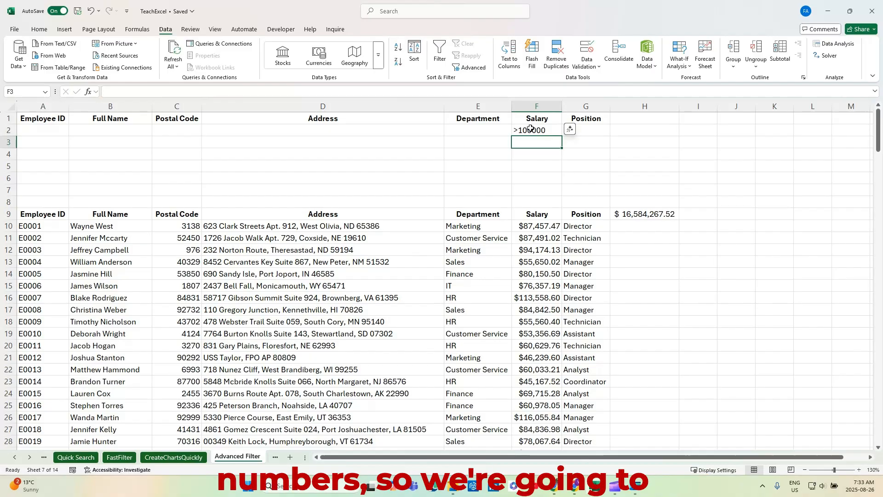
Step: Open the Advanced Filter dialog and set the list range to the whole table, A9:G209
left_click(529, 129)
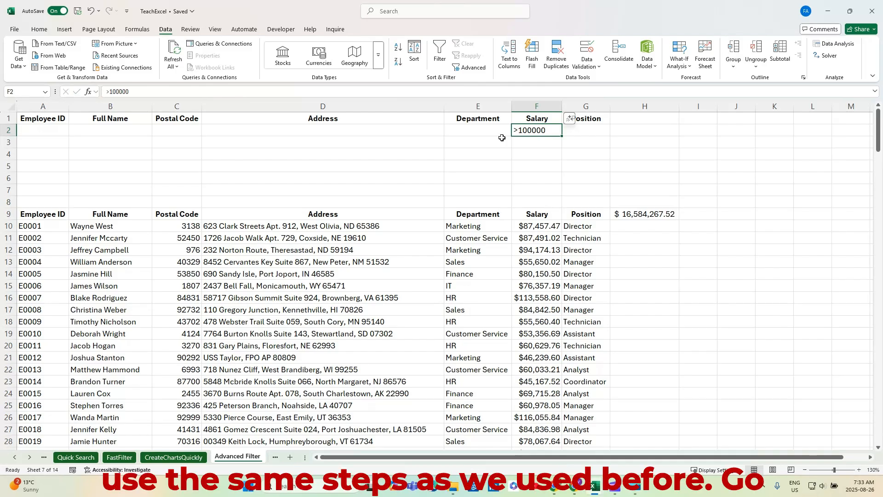
left_click(470, 68)
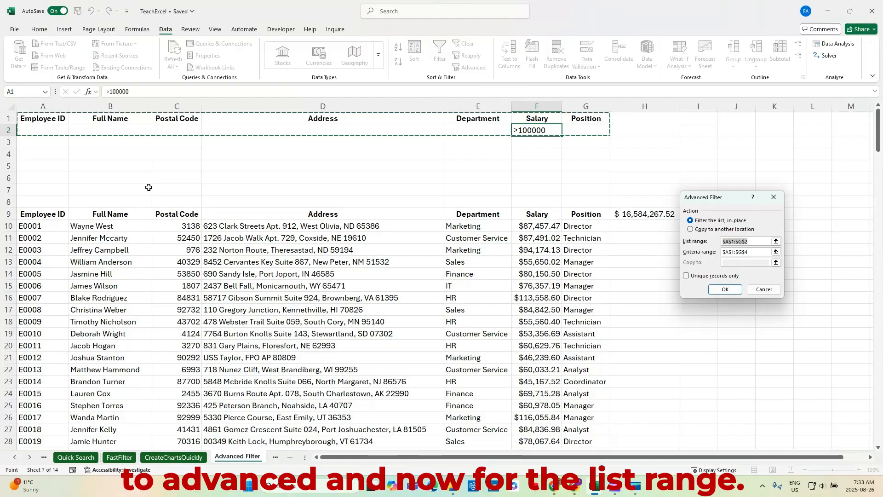
left_click(29, 214)
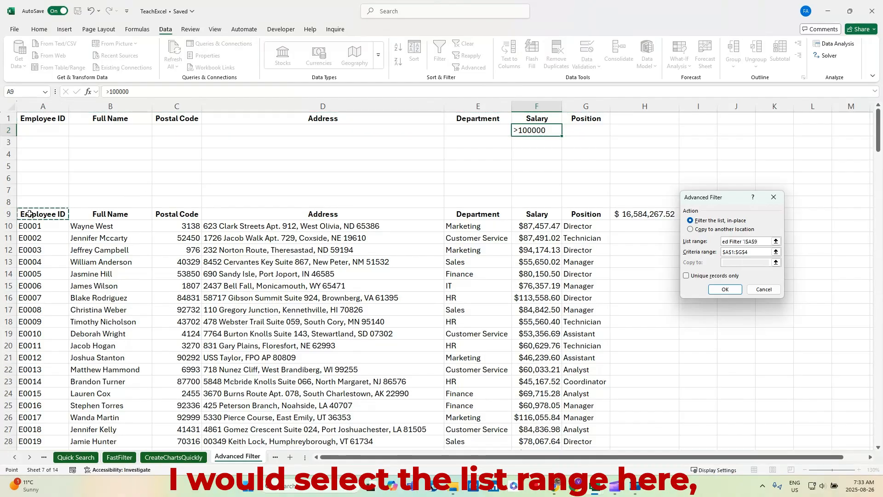
key("ctrl+shift+Right")
key("shift+Left")
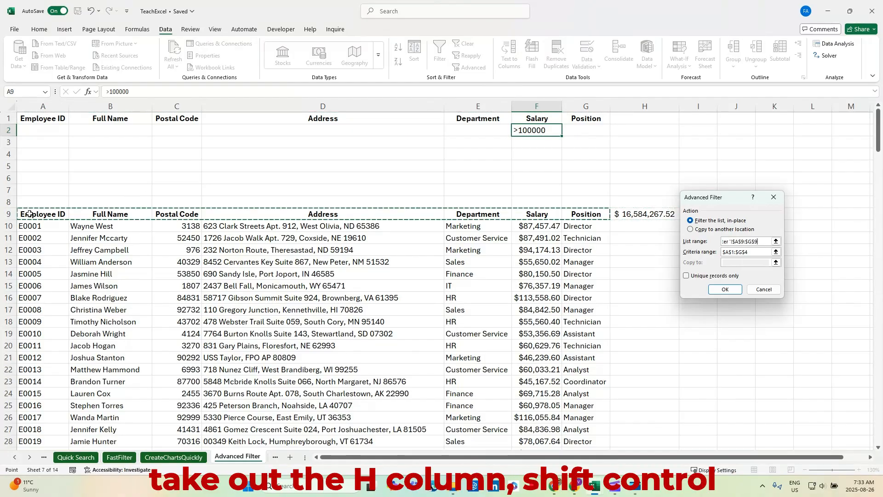
key("ctrl+shift+Down")
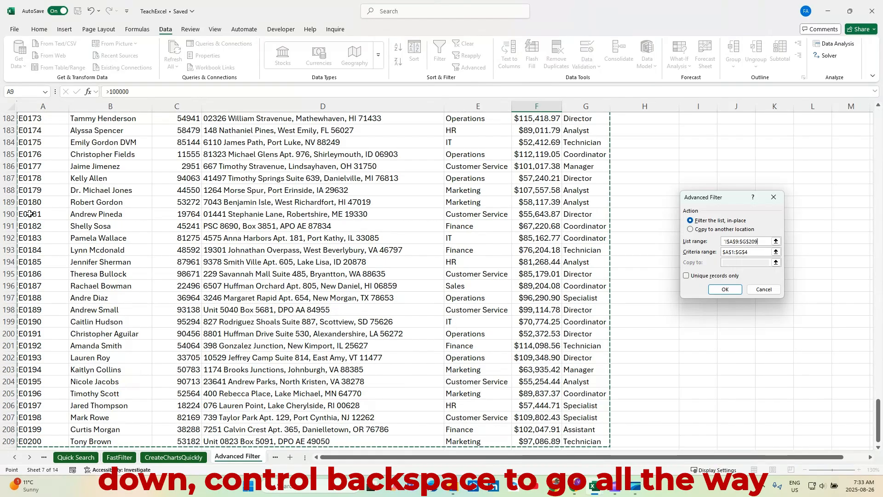
key("ctrl+BackSpace")
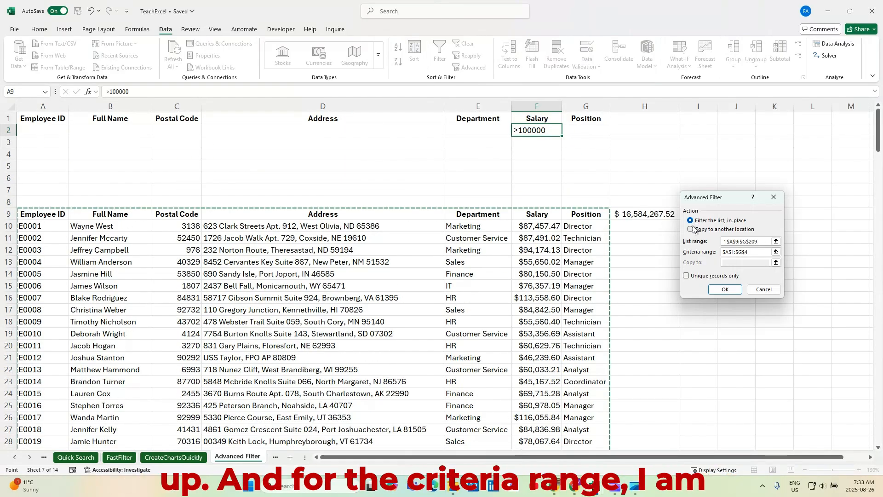
Step: Replace the criteria range with A1:G2 and run the advanced filter in place
left_click(757, 255)
left_click_drag(757, 255, 716, 253)
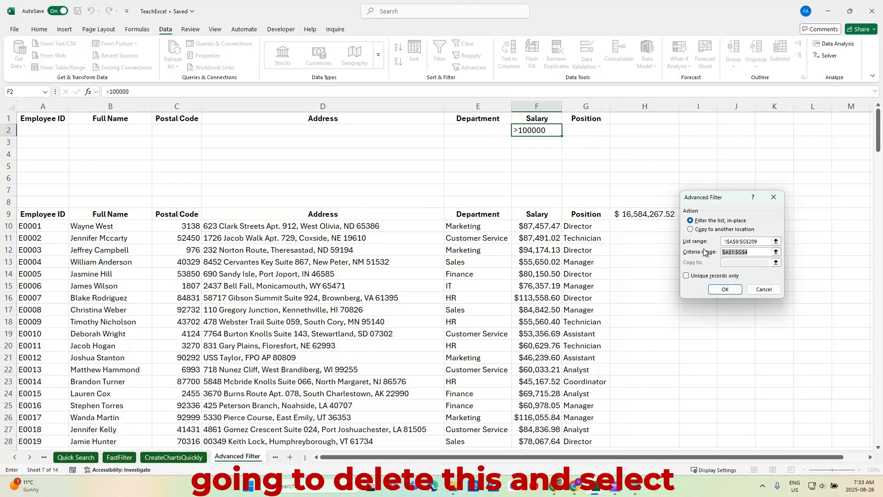
key("BackSpace")
left_click_drag(40, 119, 579, 134)
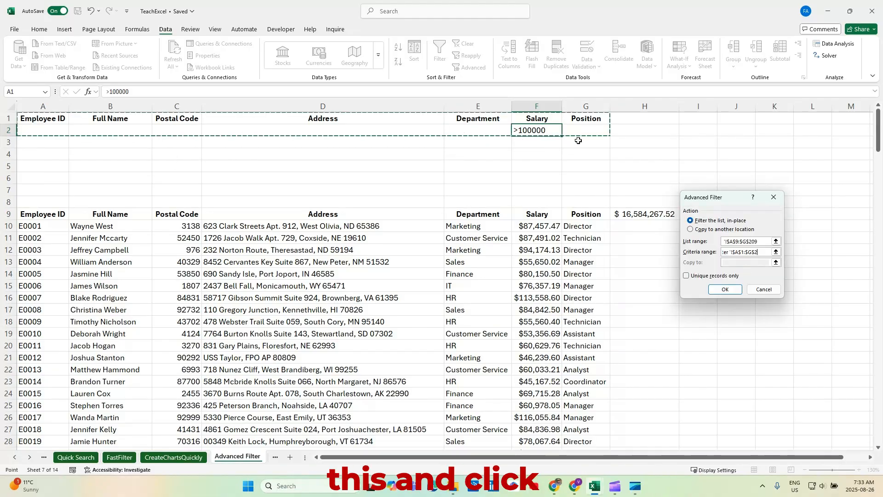
left_click(724, 291)
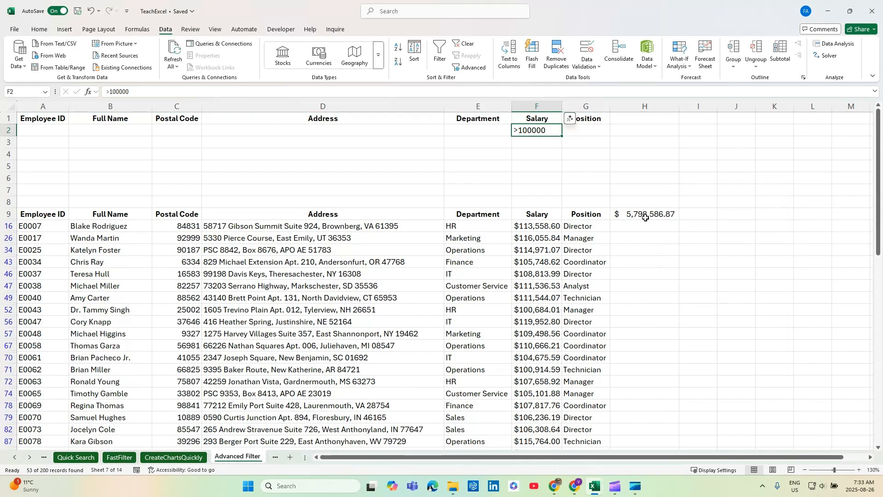
Step: Check the subtotal in H9 and scroll through the filtered records to review their salaries
left_click(646, 217)
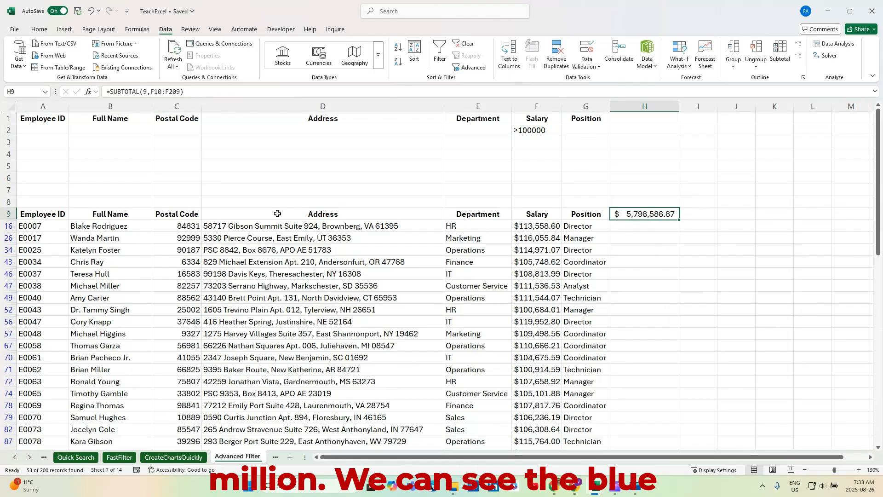
scroll(4, 228, "down", 3)
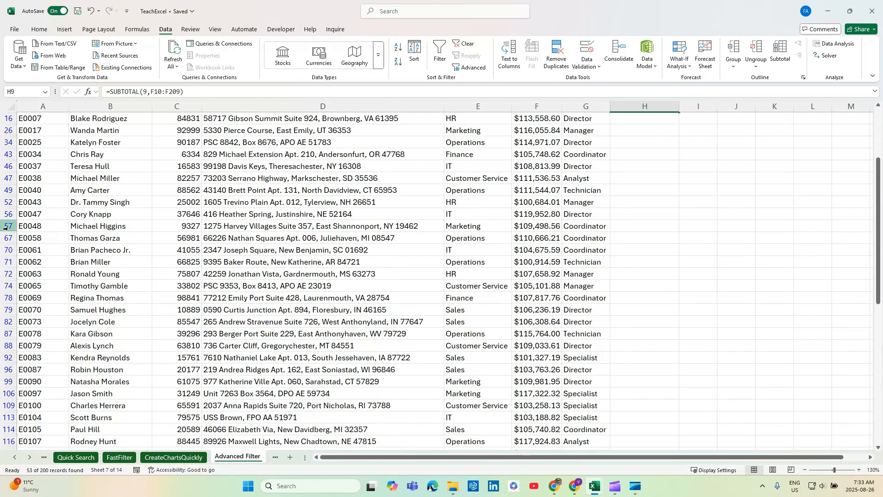
scroll(5, 227, "up", 1)
scroll(4, 227, "up", 2)
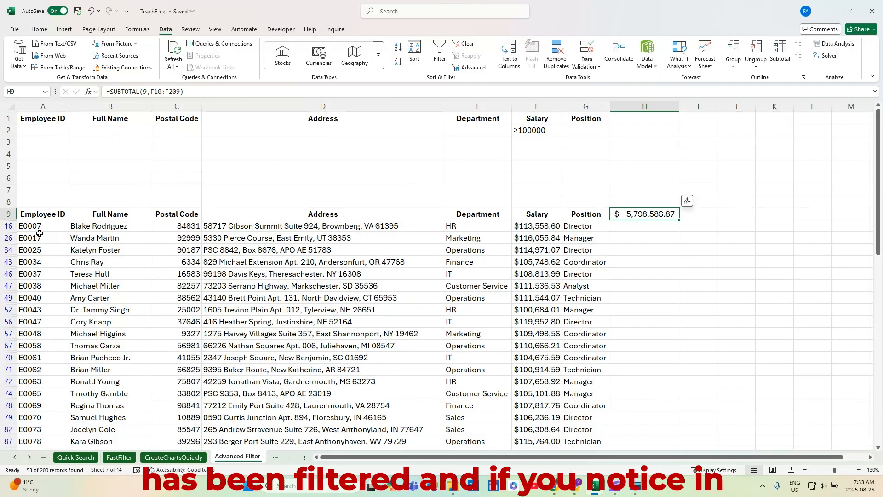
scroll(529, 230, "down", 3)
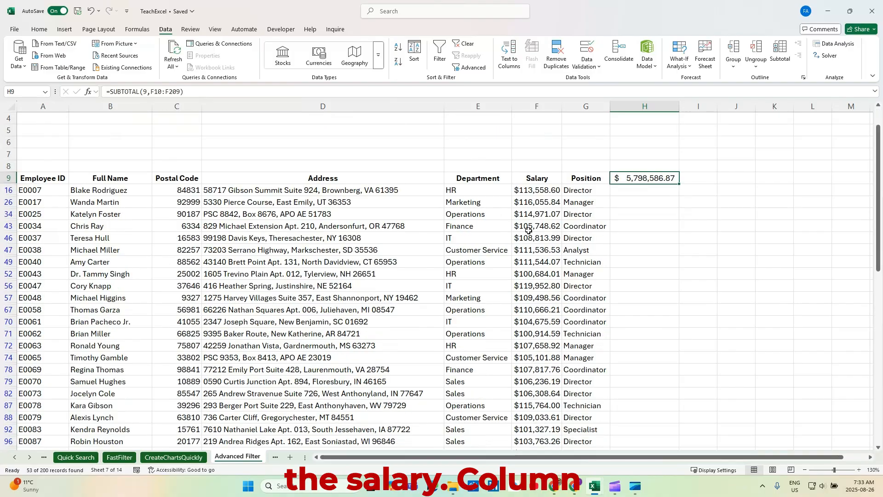
scroll(529, 230, "down", 12)
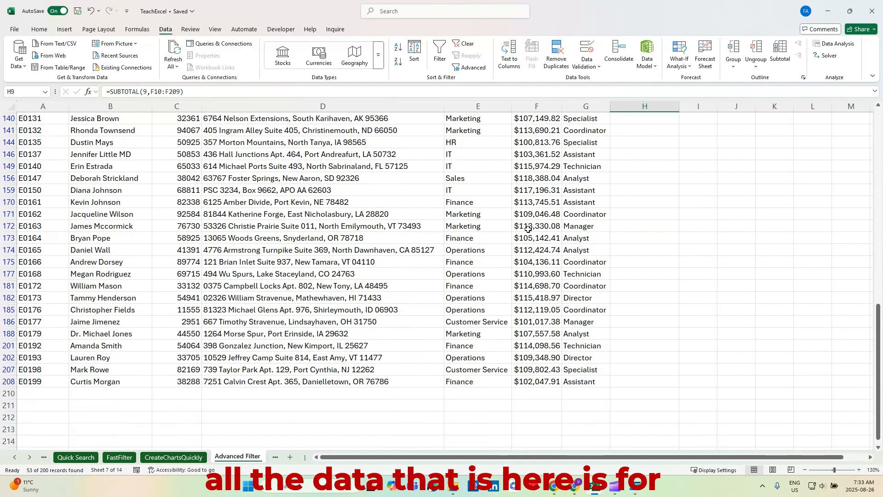
scroll(529, 229, "up", 5)
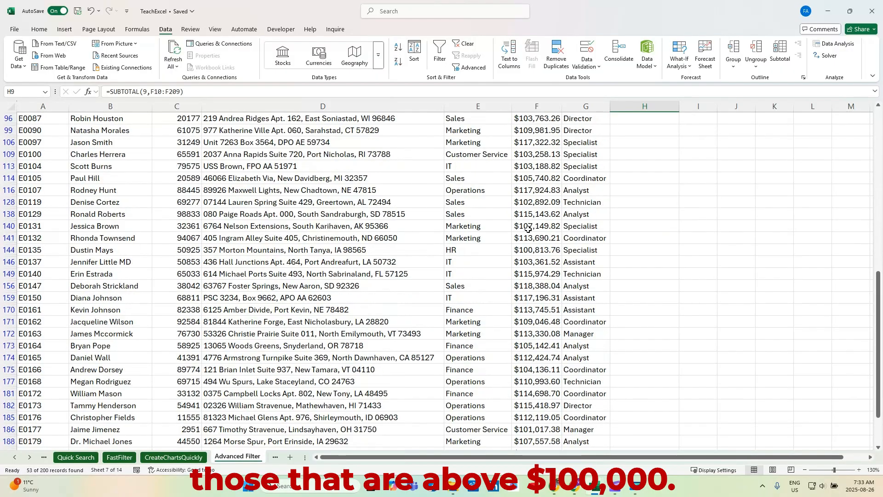